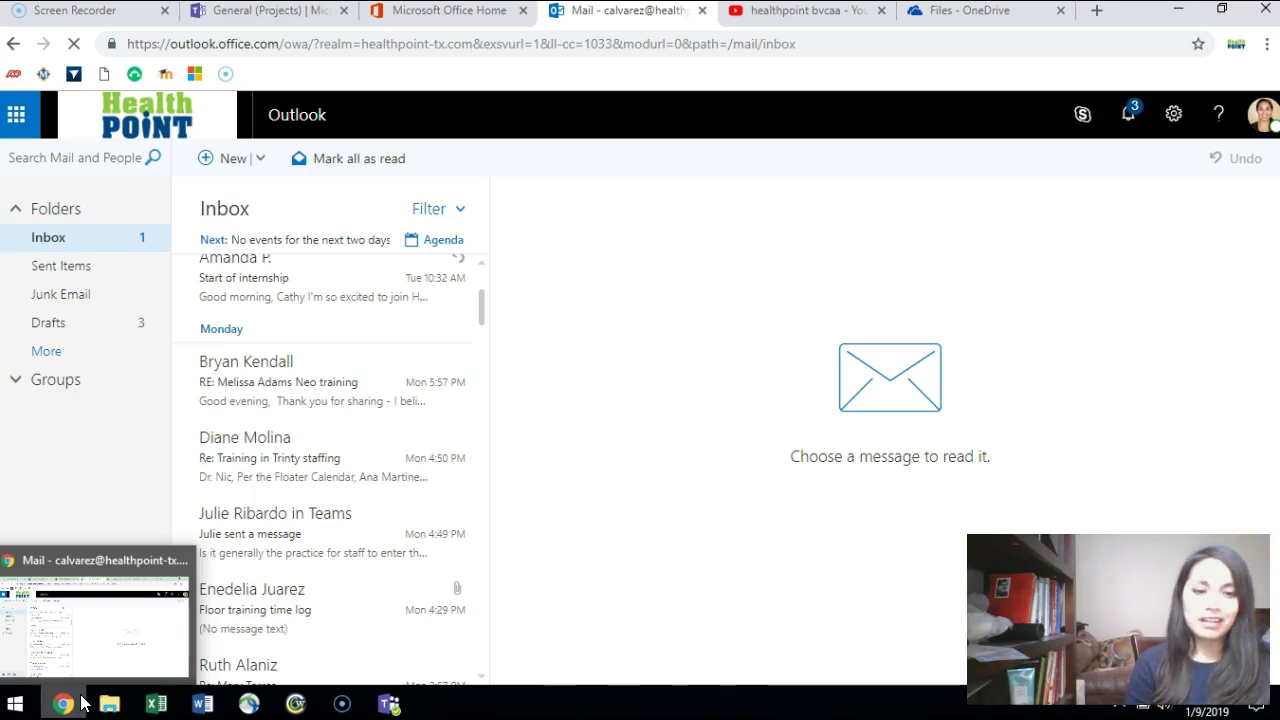
Start a new email and search the directory for a recipient by the first letters of the name
left_click(65, 703)
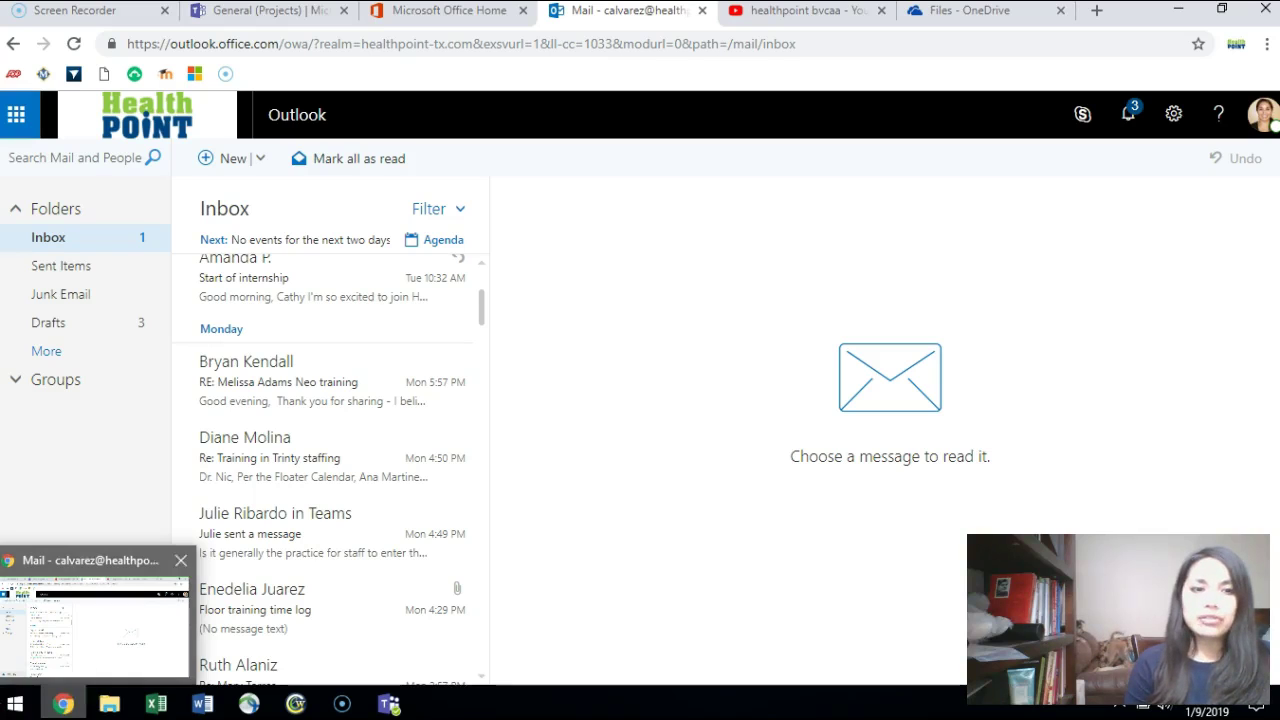
left_click(230, 160)
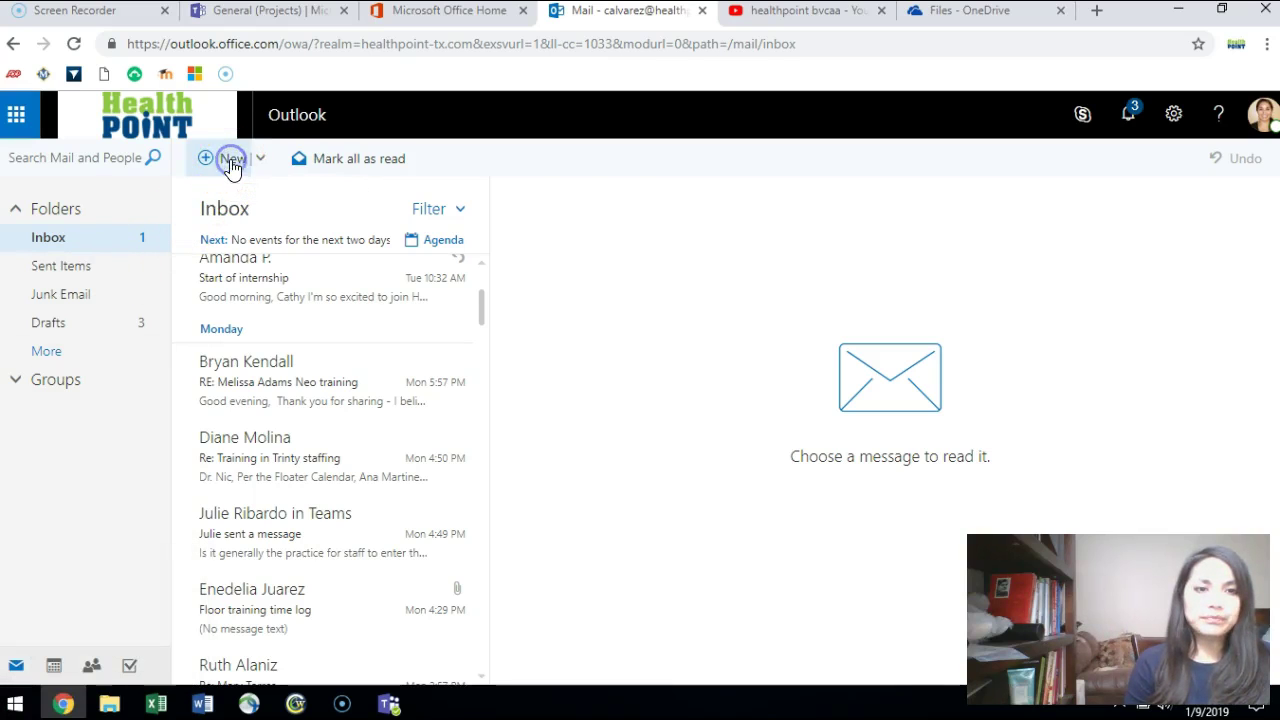
left_click(615, 204)
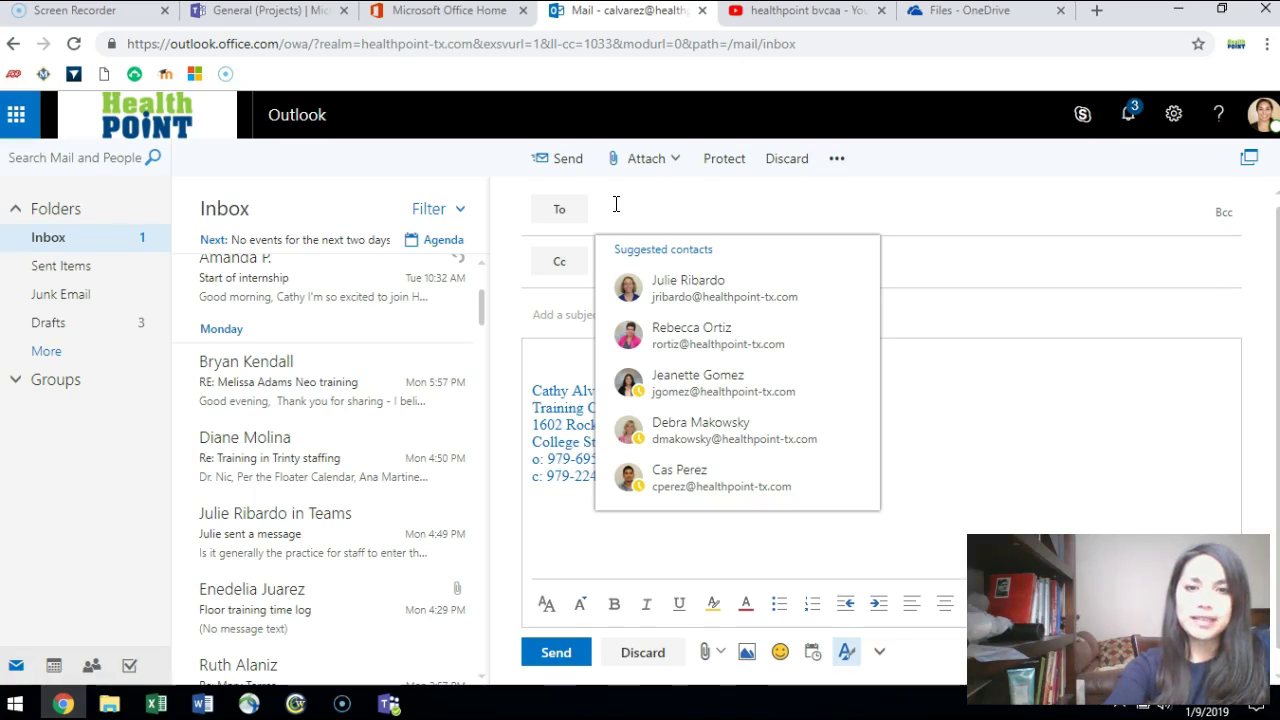
type("Pau")
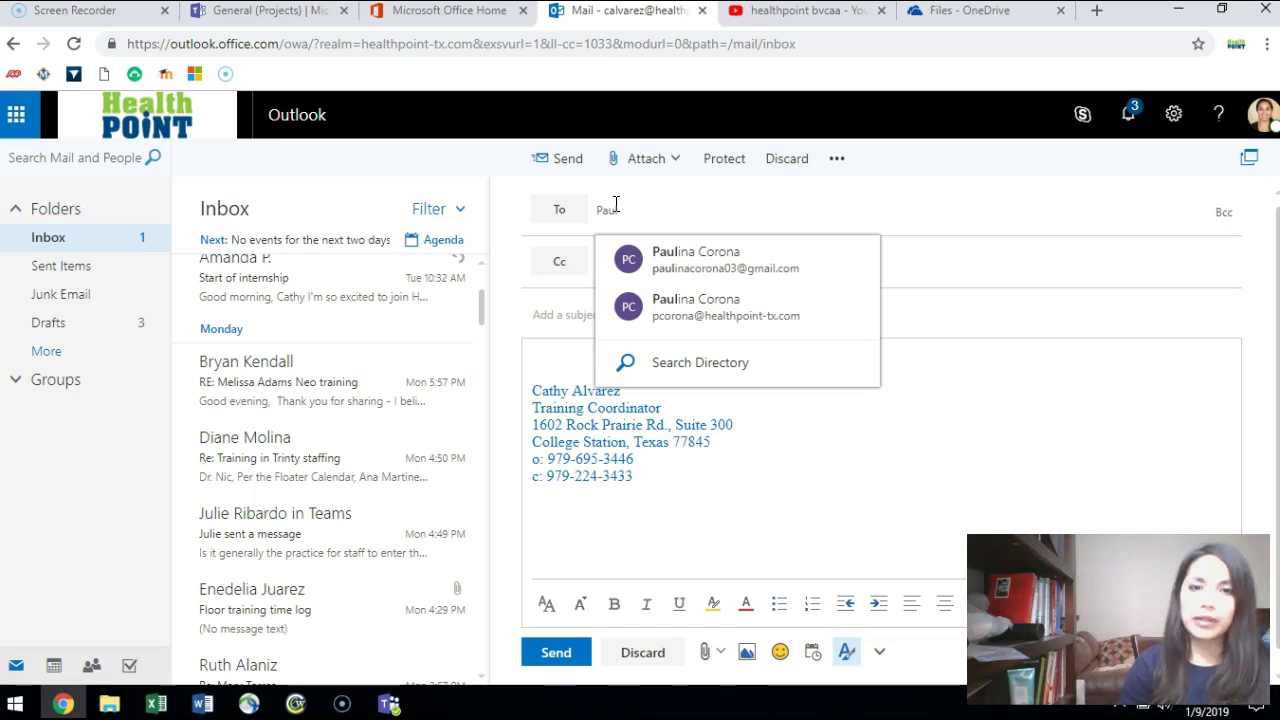
type("l")
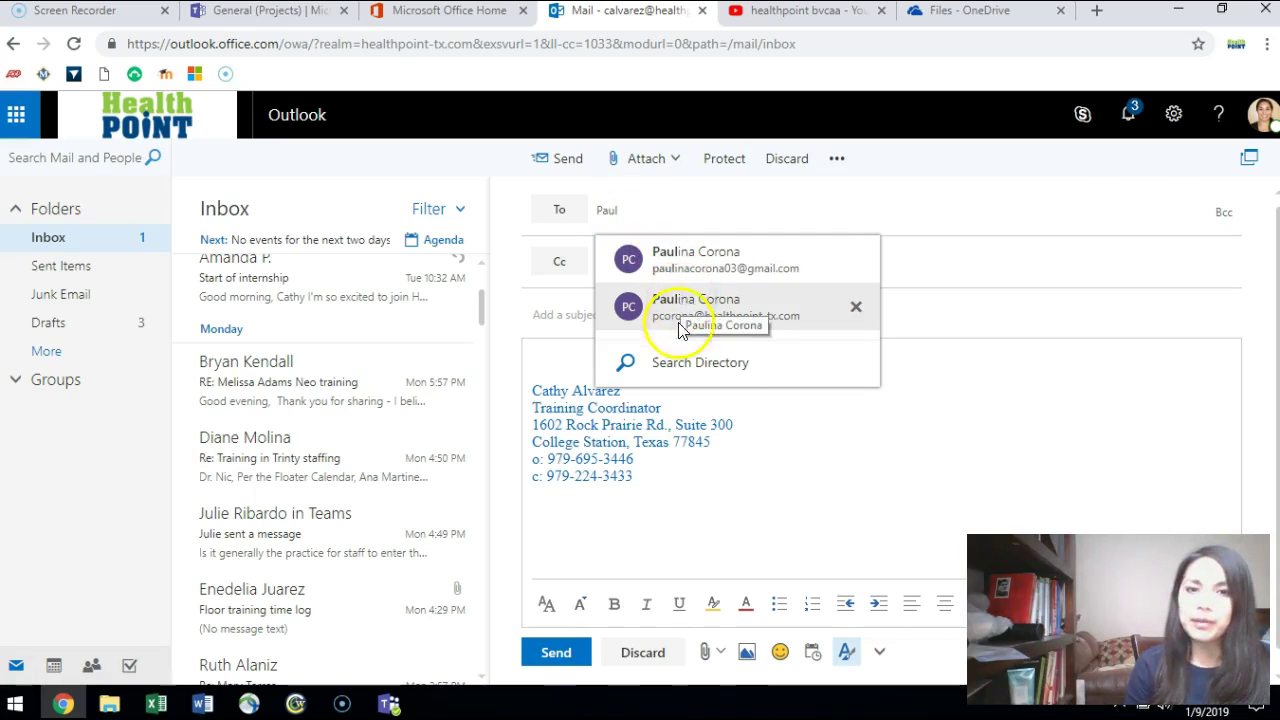
left_click(673, 361)
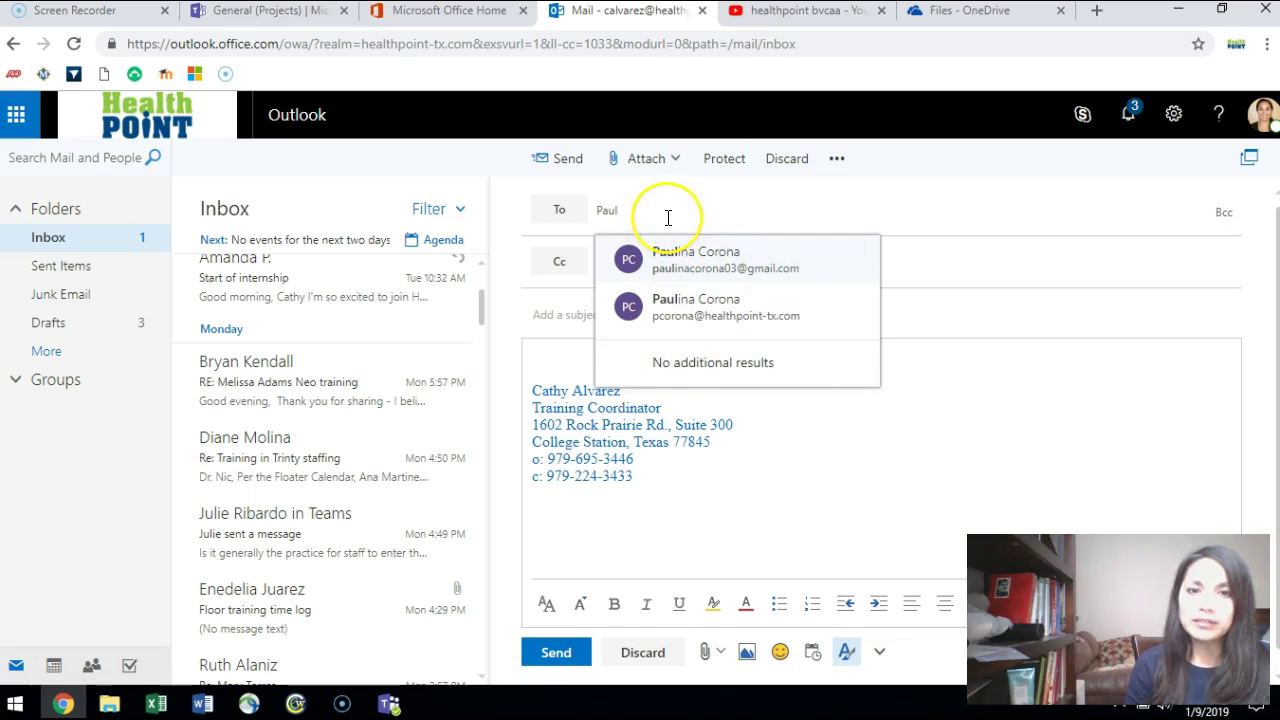
Search the directory for recipients matching "Pa" and clear the recipient entry
key("BackSpace")
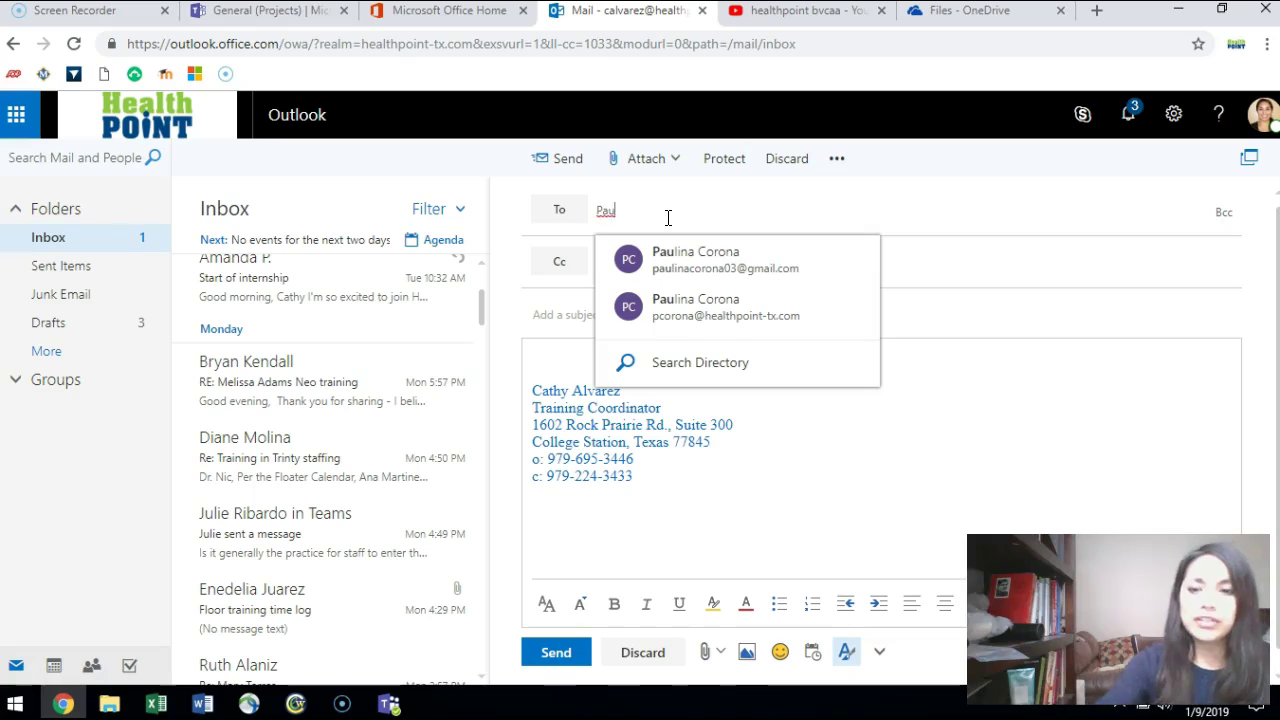
key("BackSpace")
left_click(674, 213)
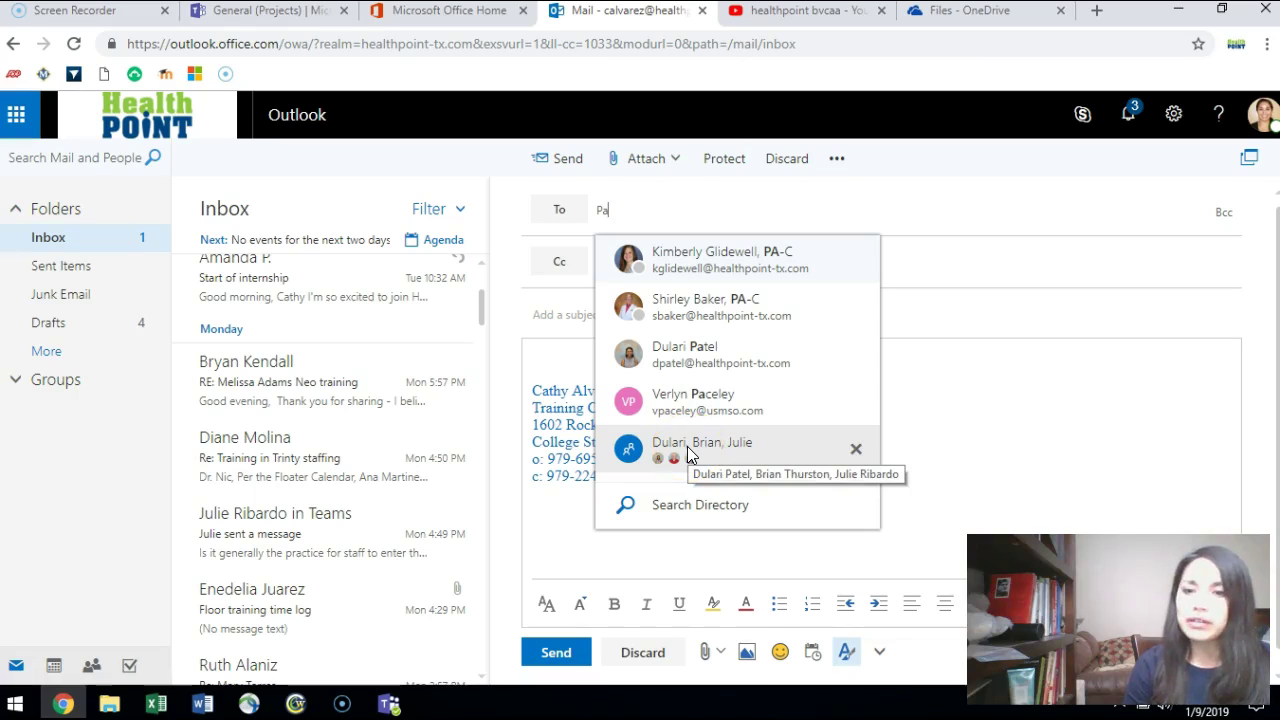
left_click(684, 510)
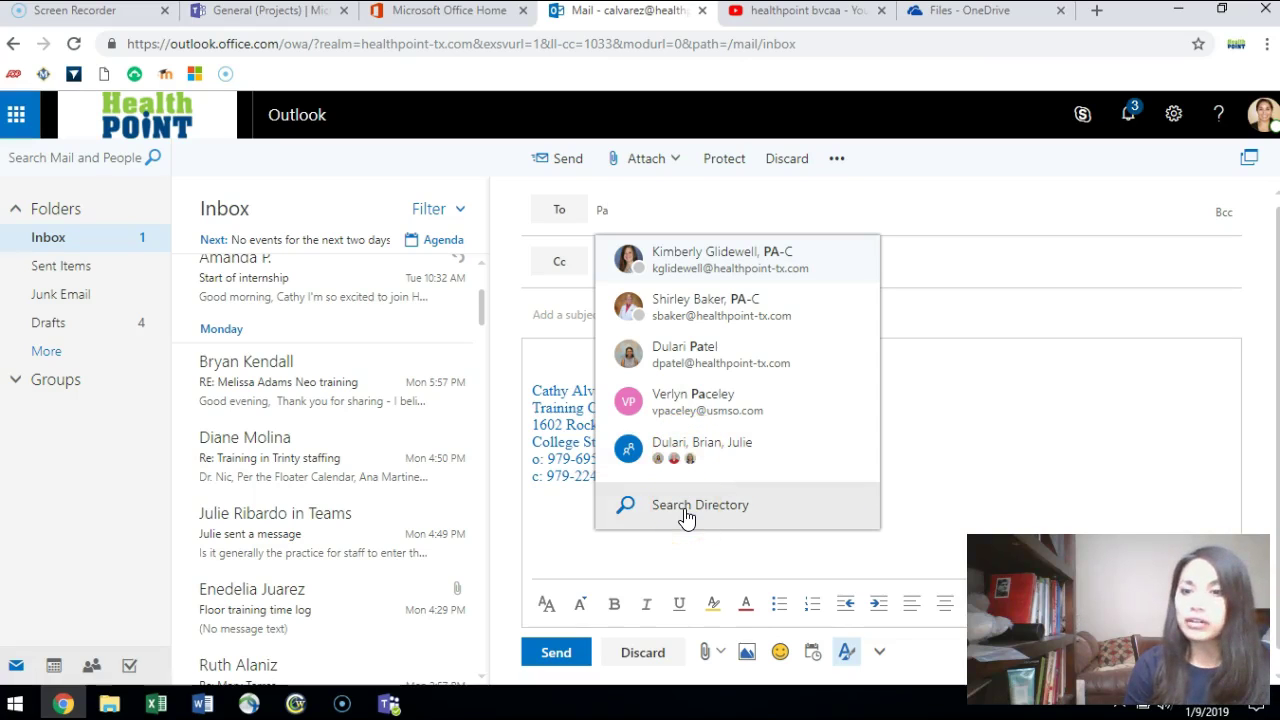
left_click(684, 510)
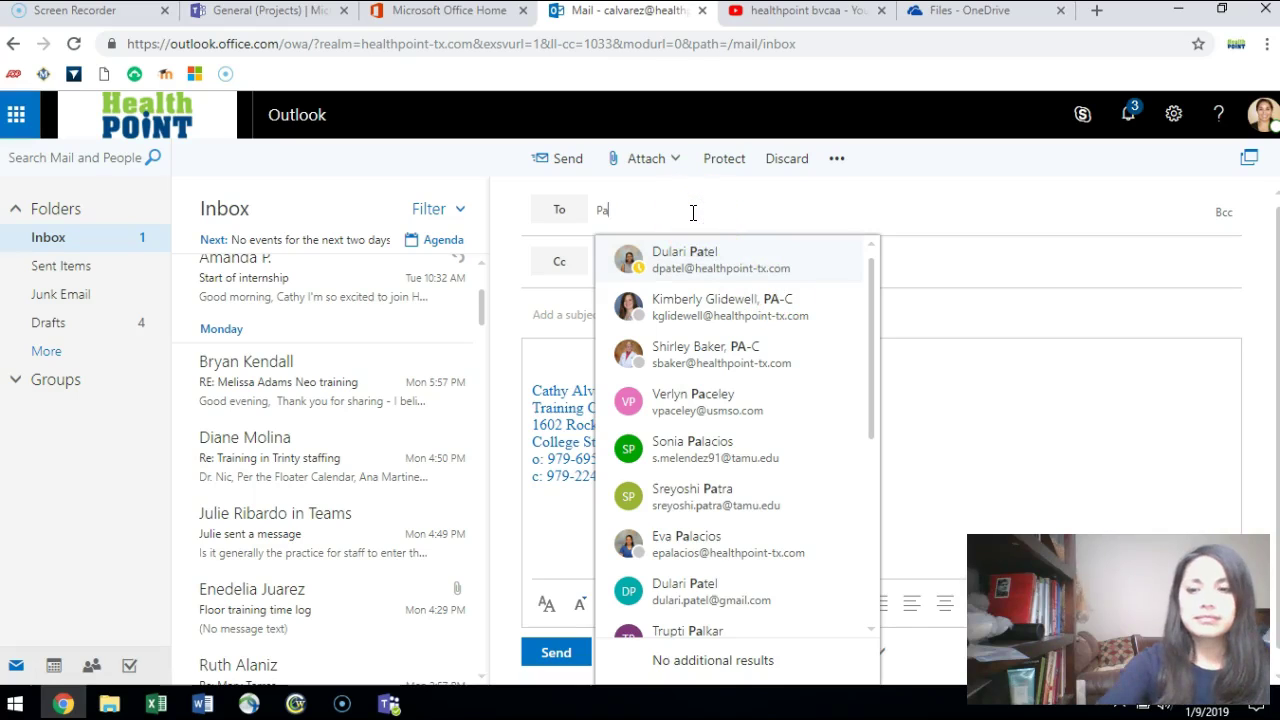
key("BackSpace")
key("BackSpace")
Browse the computer's Desktop and its Training Department shortcut for a file to attach, and cancel the file selection
left_click(672, 168)
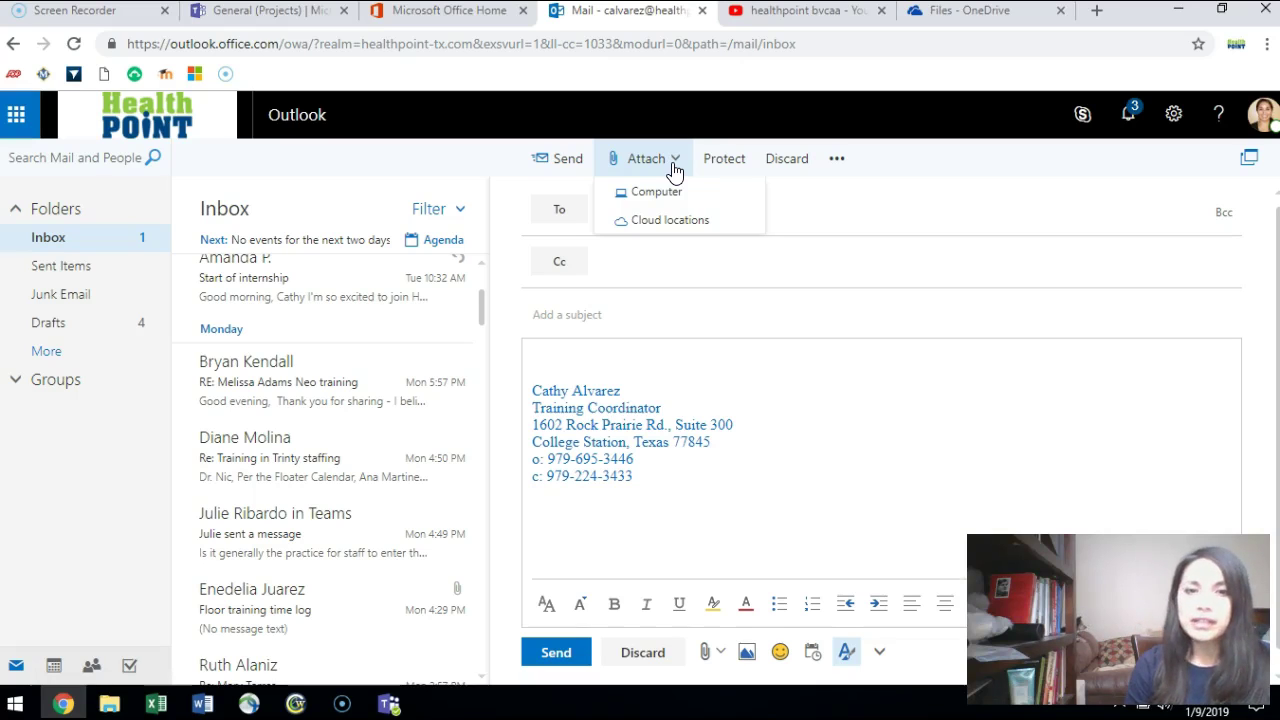
left_click(665, 192)
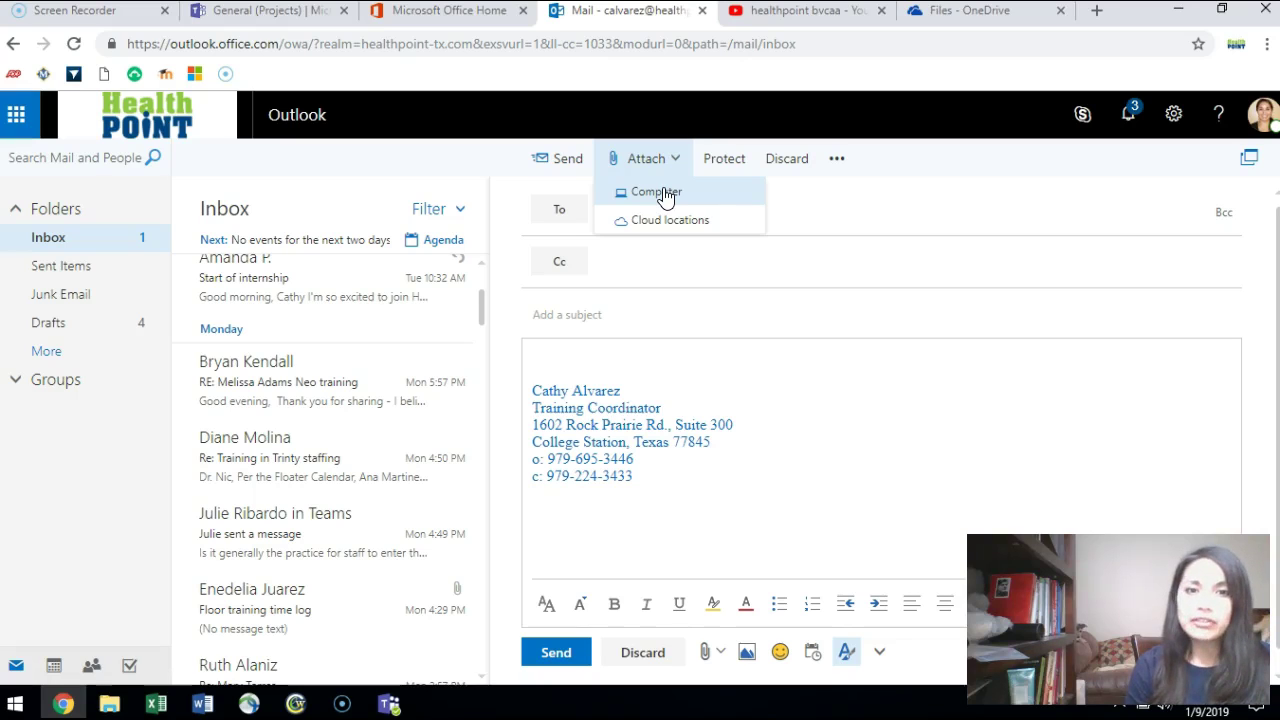
left_click(665, 193)
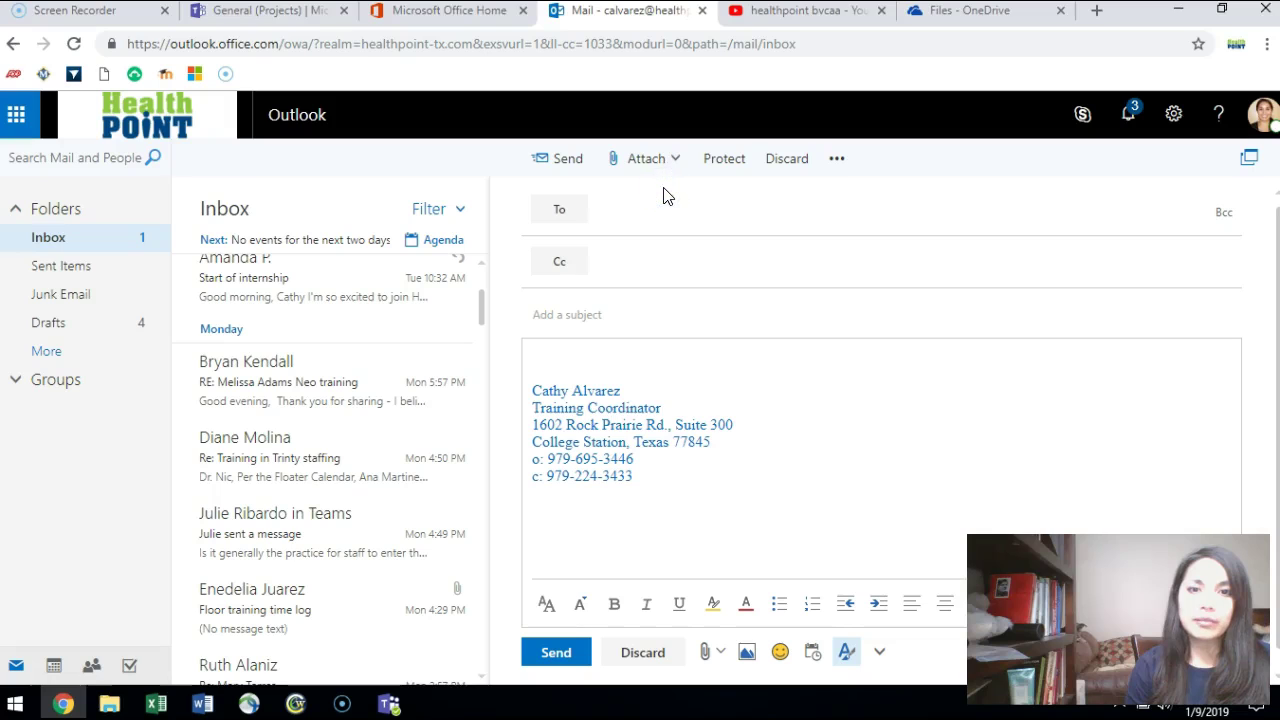
left_click(61, 264)
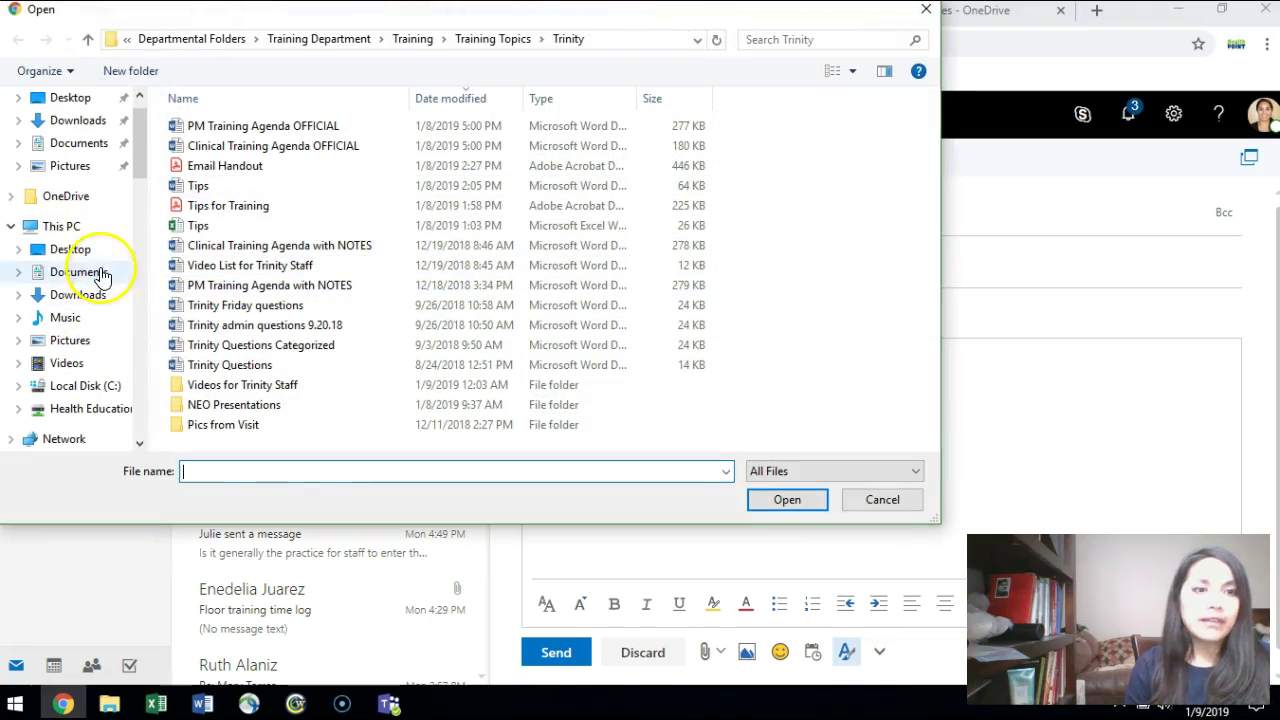
left_click(72, 250)
double_click(214, 325)
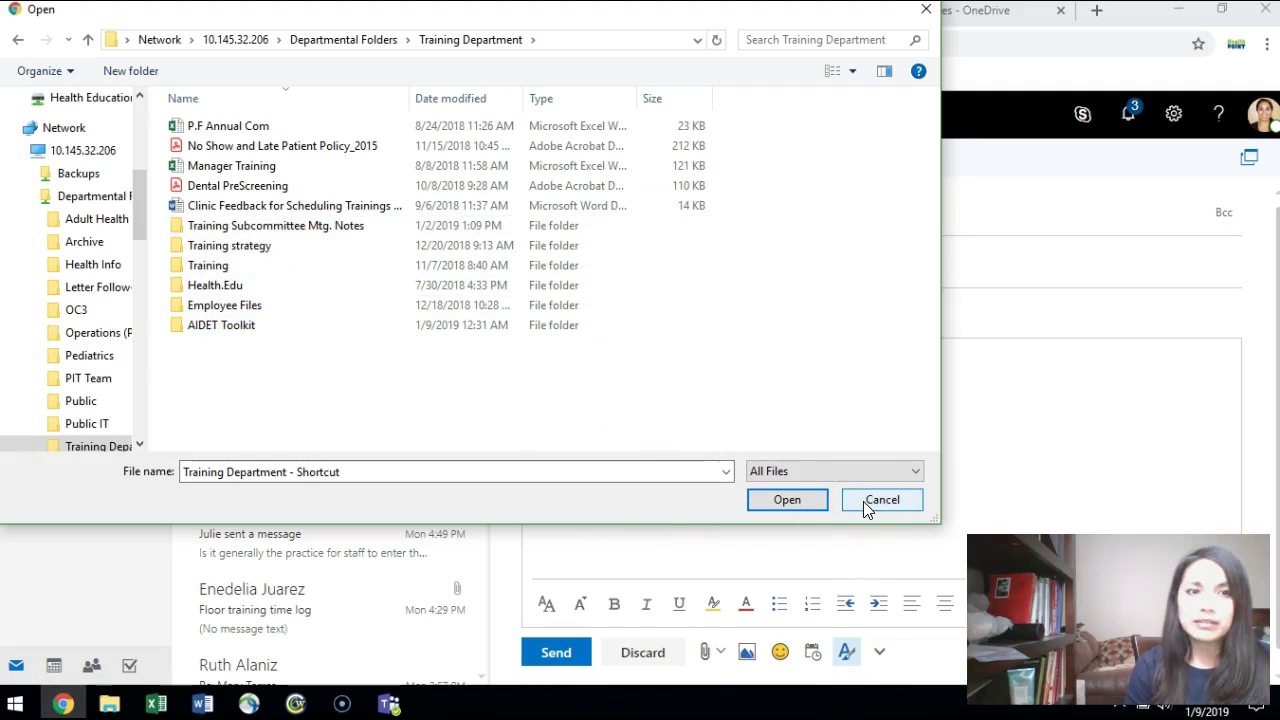
left_click(863, 501)
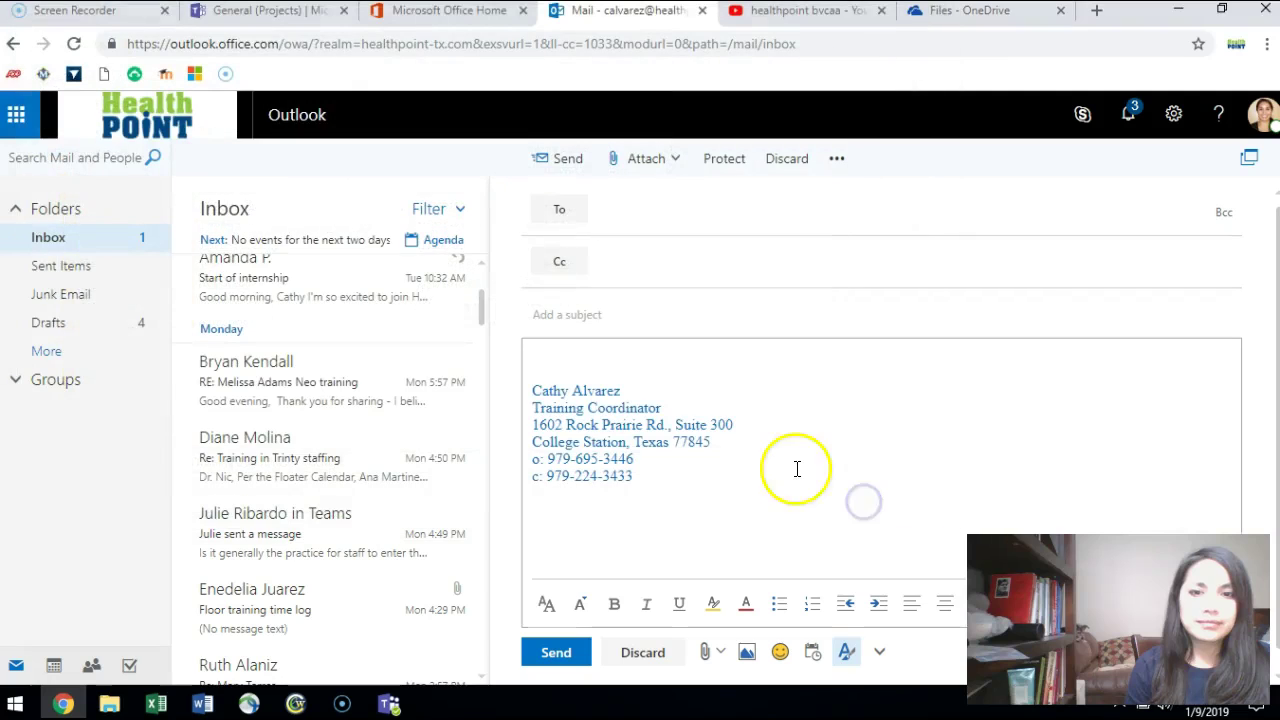
Set the email subject to "ENCRYPT" and place the cursor in the message body above the signature
left_click(604, 317)
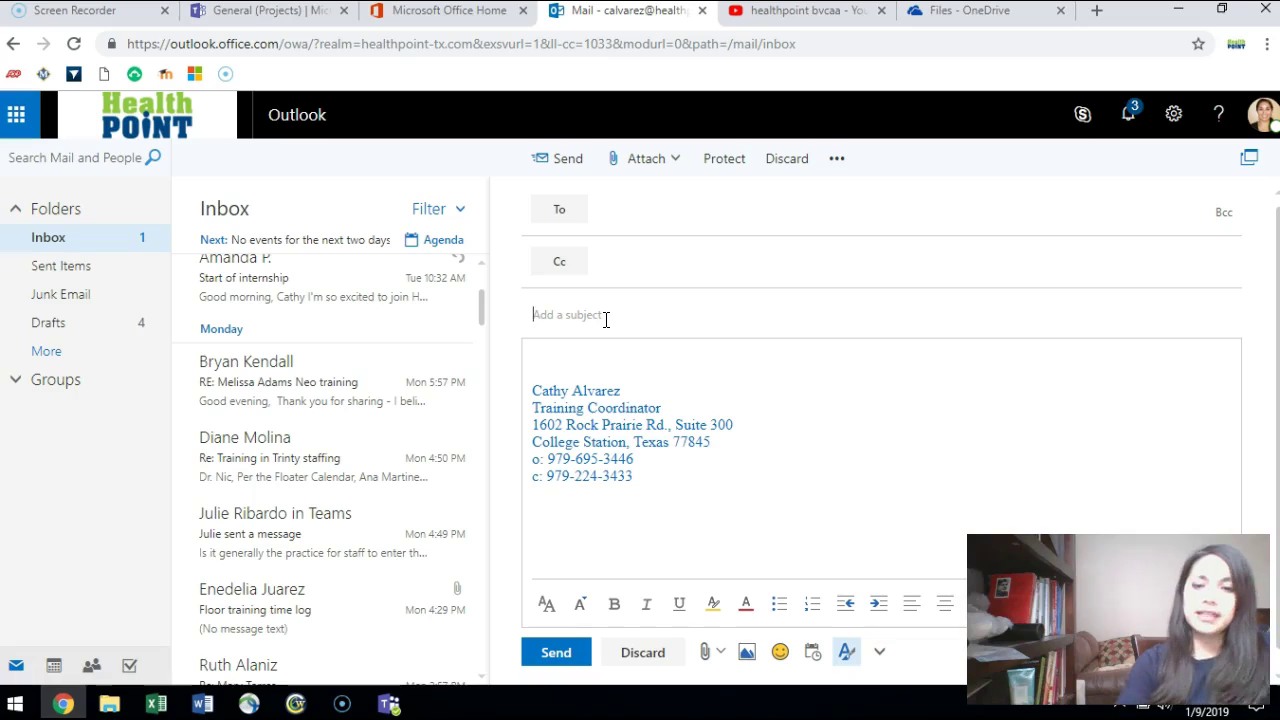
type("En")
type("NCRYP")
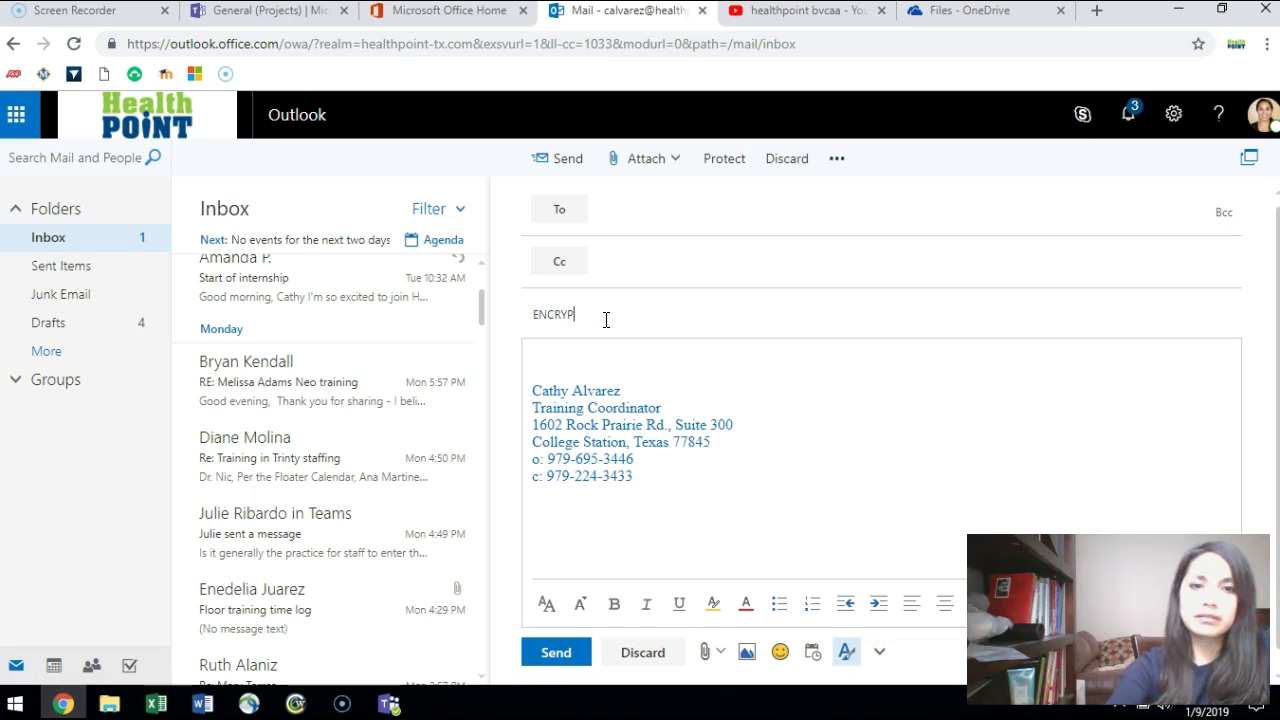
type("T")
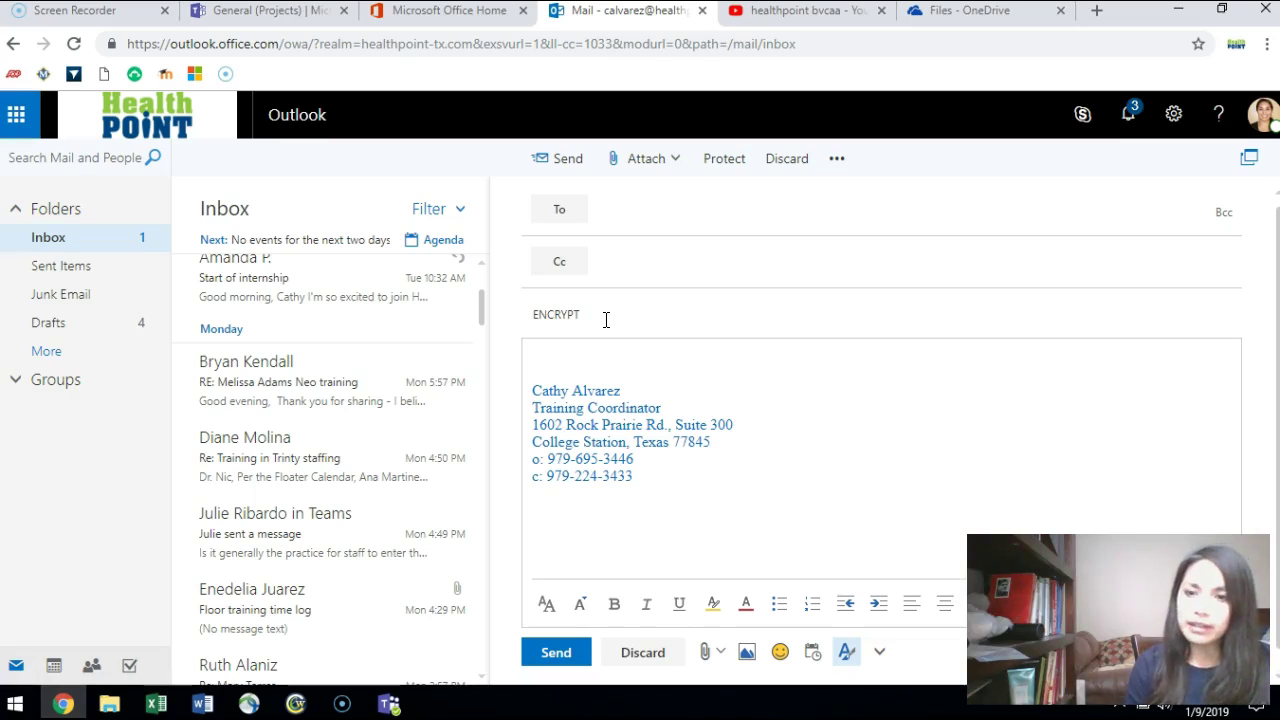
left_click(580, 363)
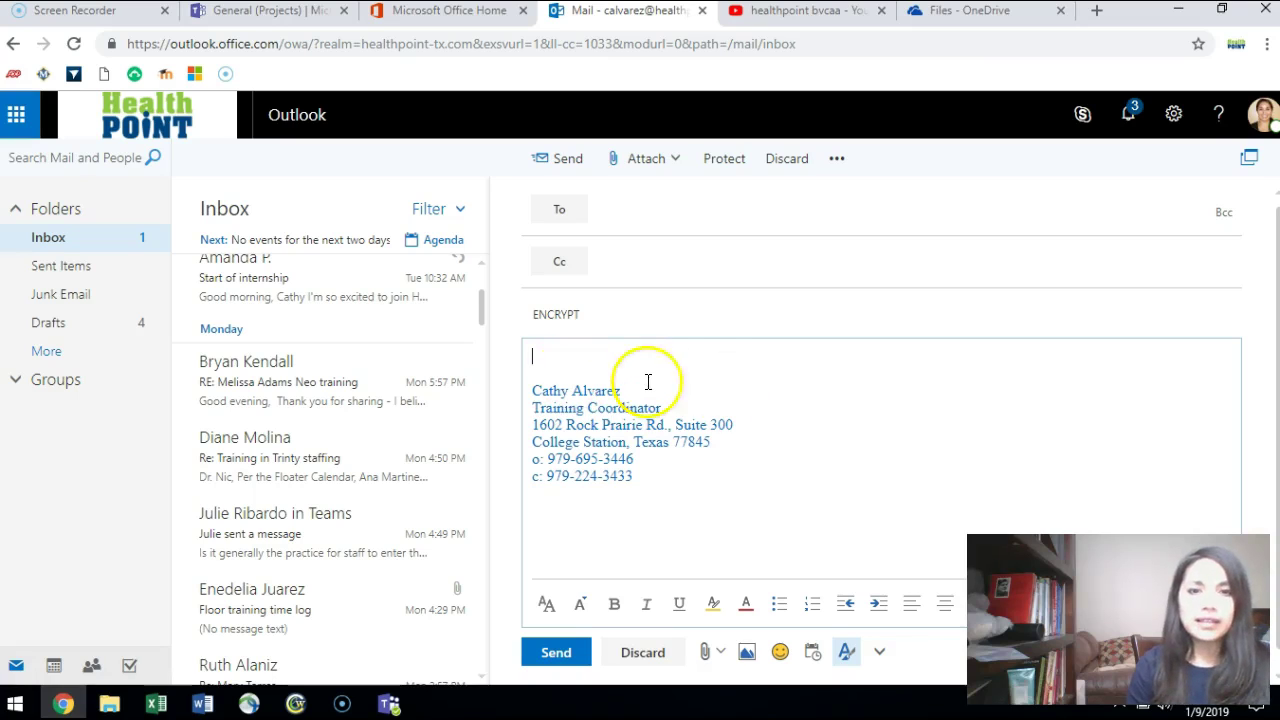
Open the email signature page in the mail settings to view the signature and its automatic inclusion options
left_click(1174, 114)
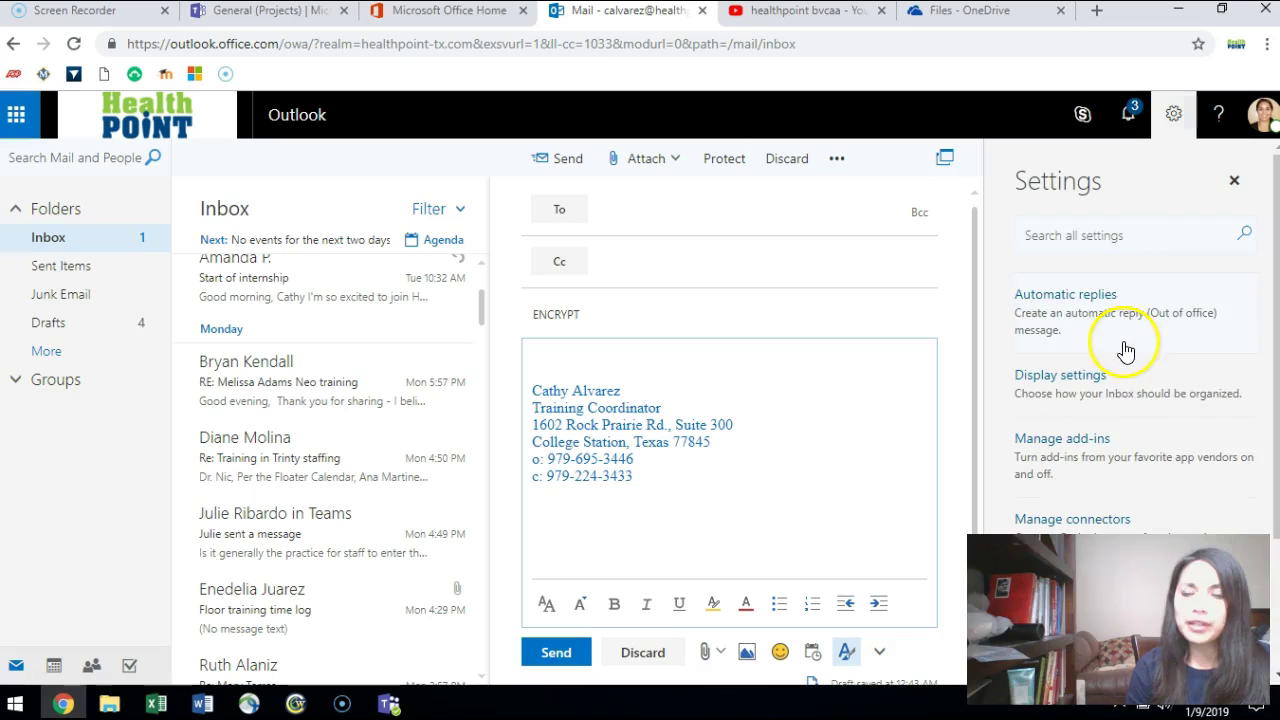
scroll(1100, 345, "down", 3)
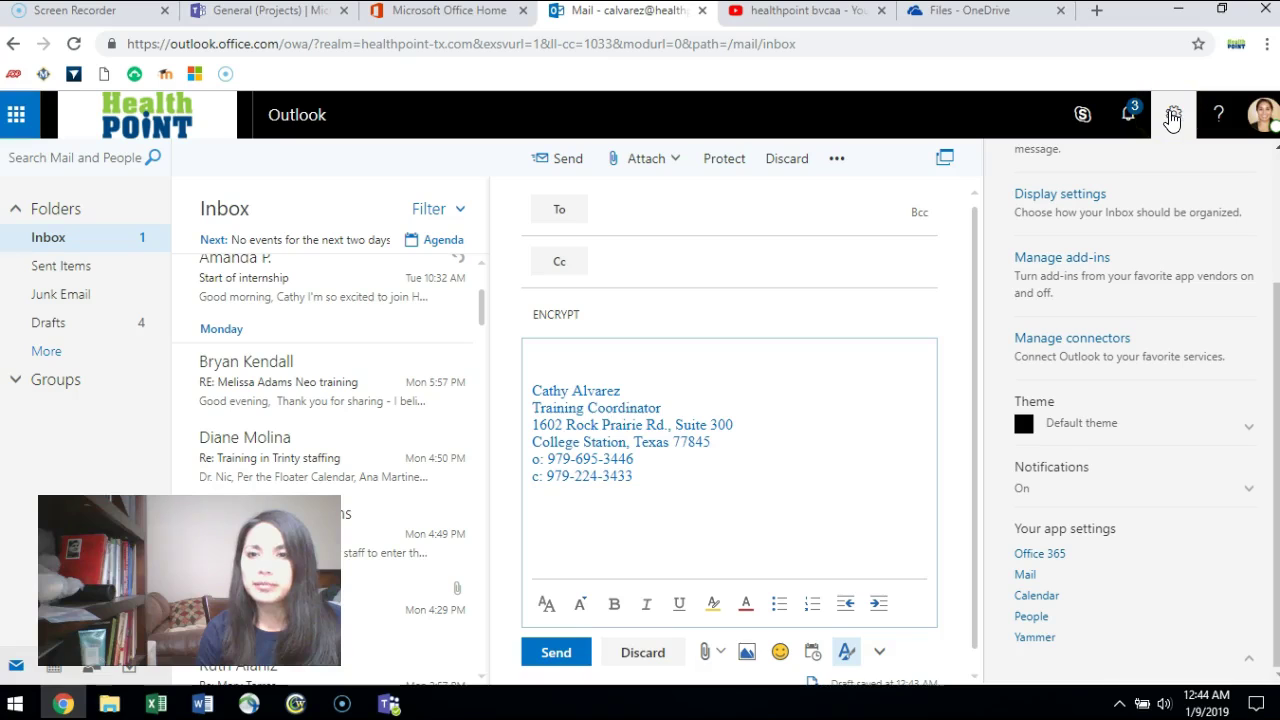
left_click(1026, 578)
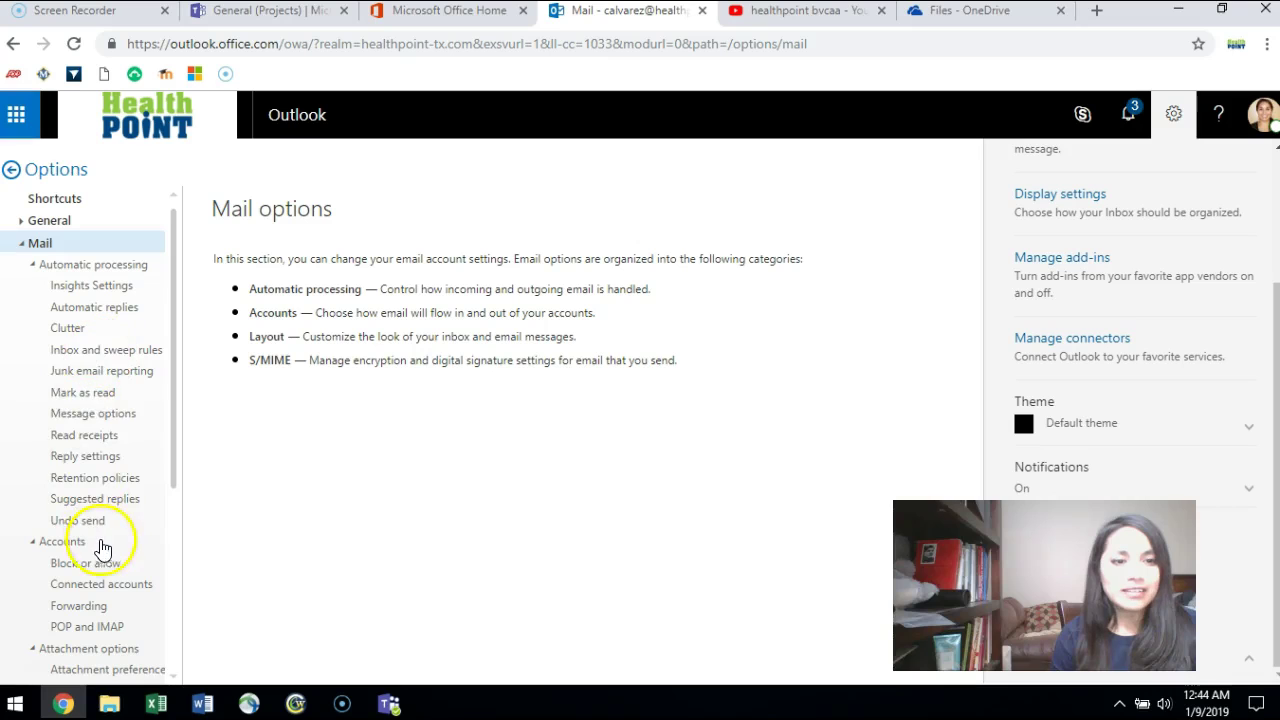
scroll(98, 560, "down", 3)
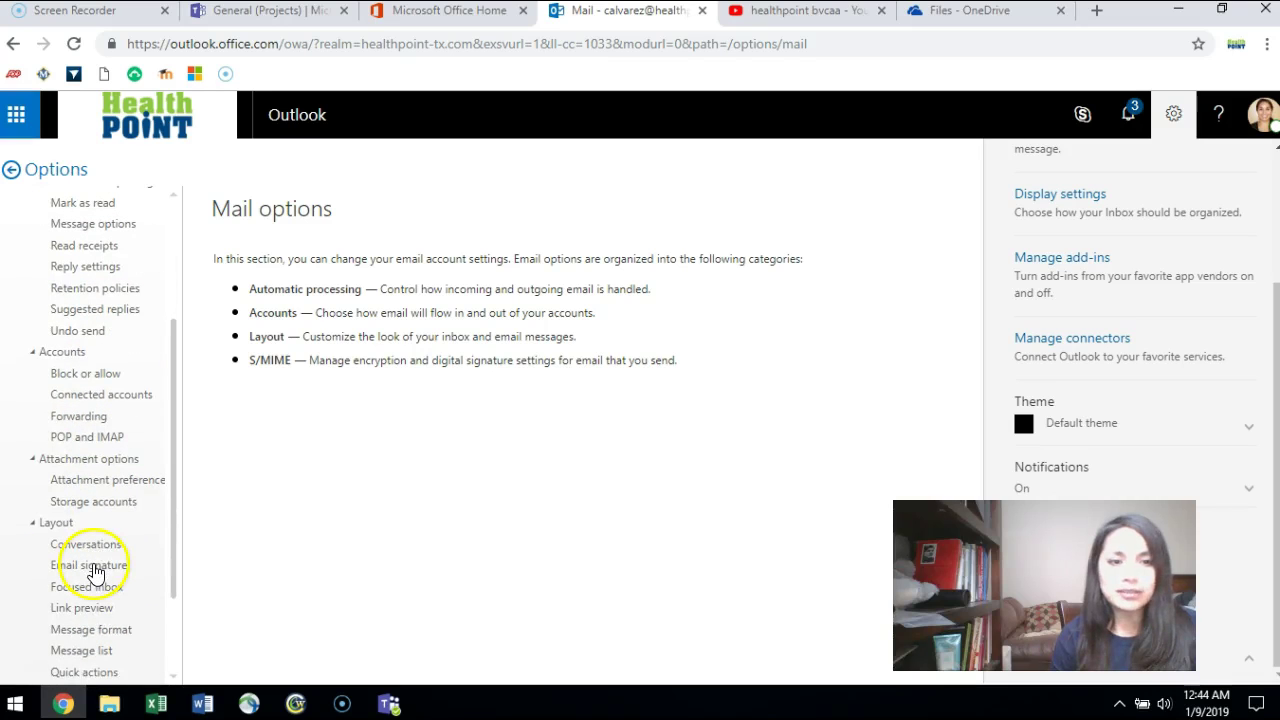
left_click(92, 566)
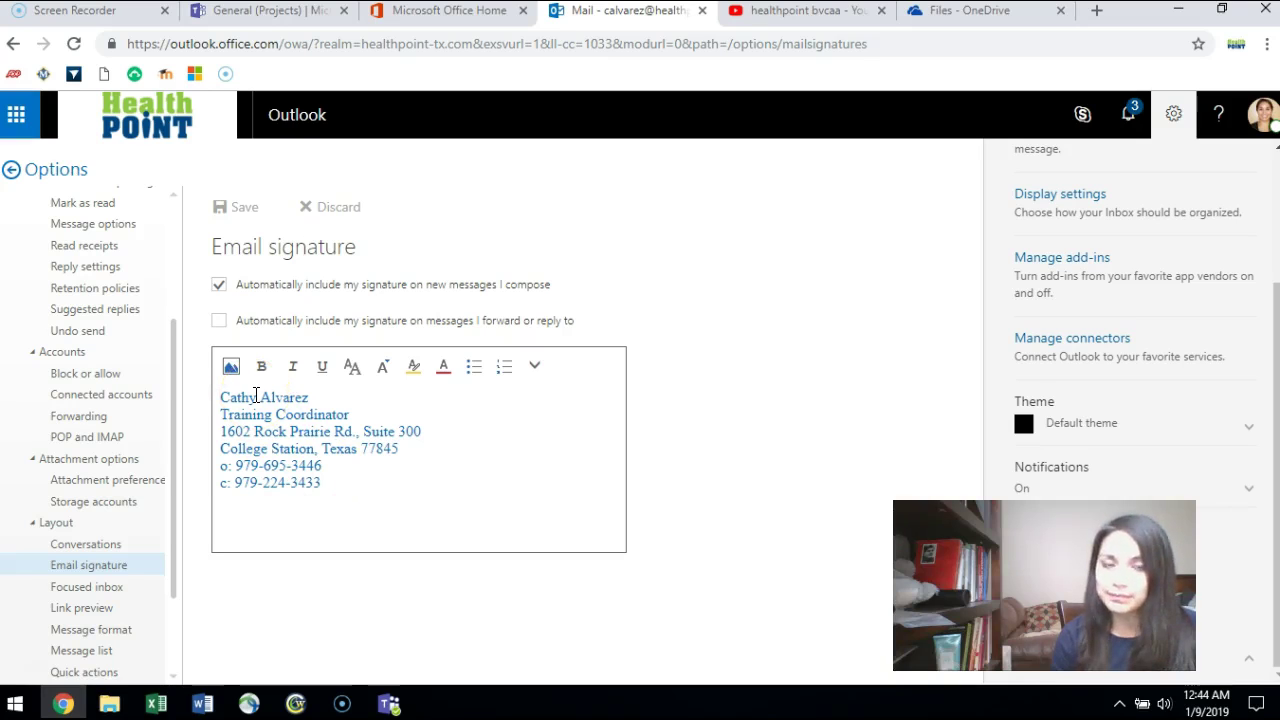
Try enabling automatic replies, review the out-of-office message, and leave the mail options discarding the changes
scroll(112, 340, "up", 3)
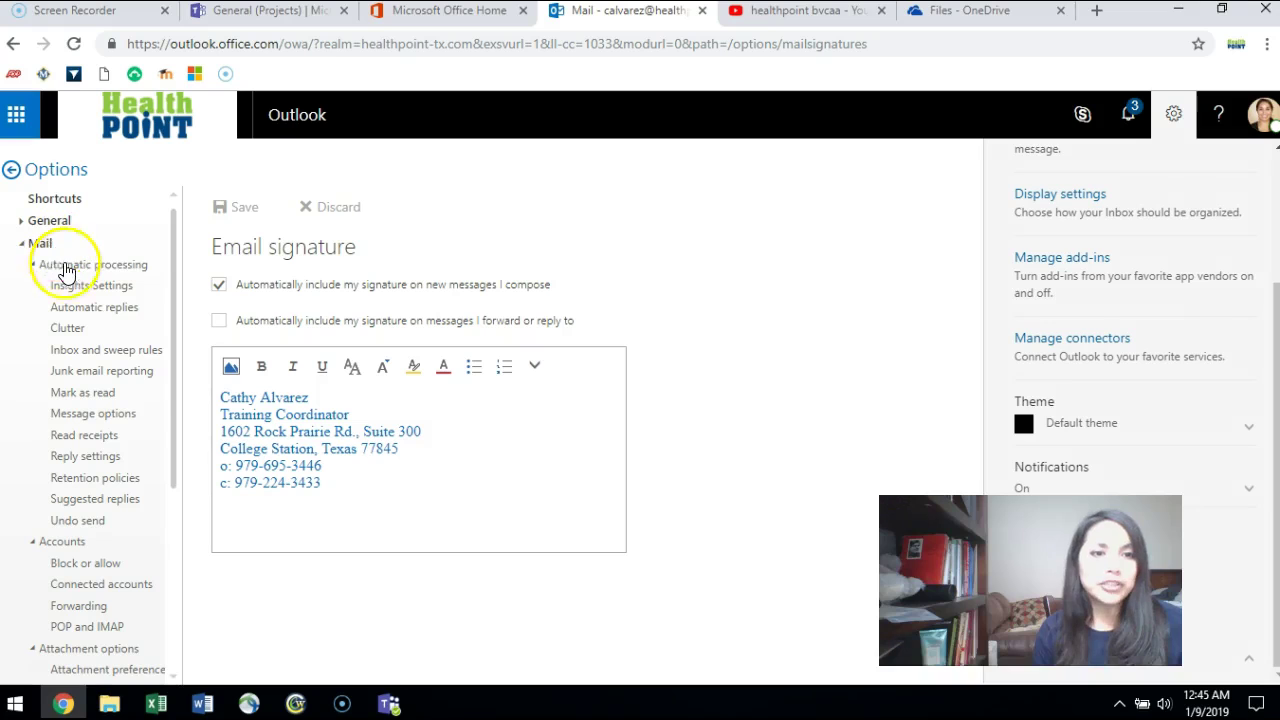
left_click(100, 309)
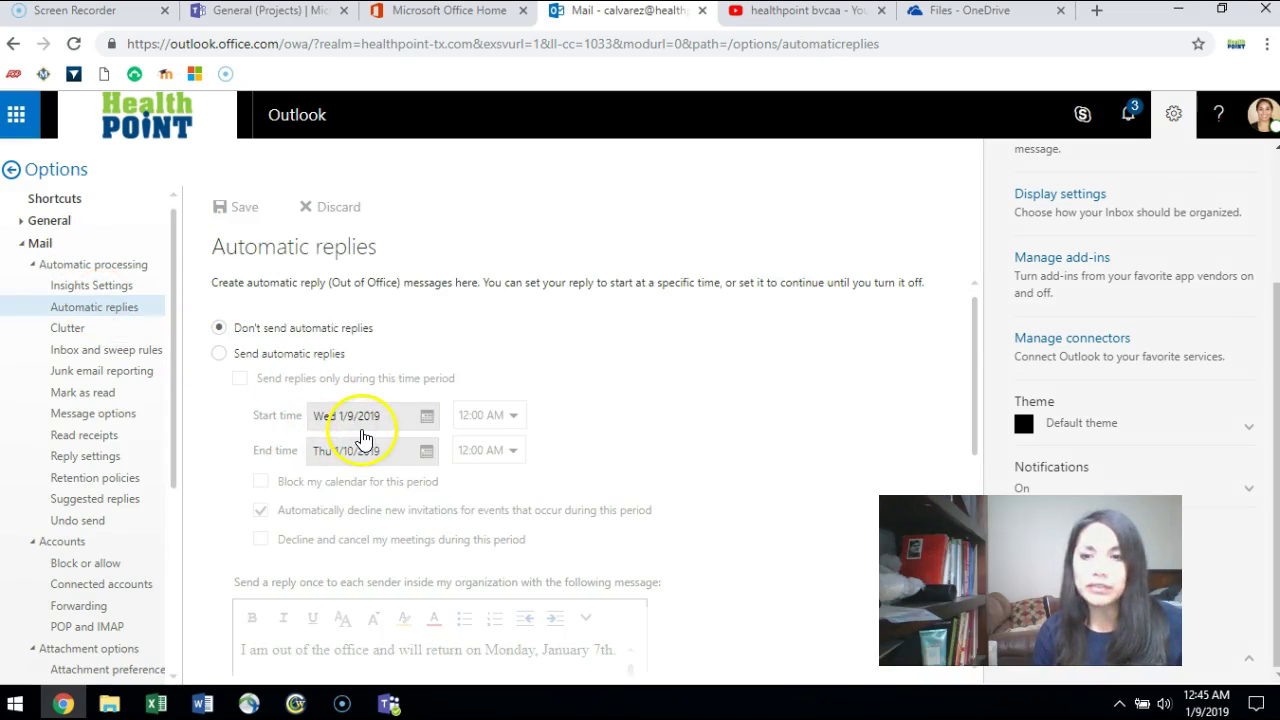
left_click(284, 360)
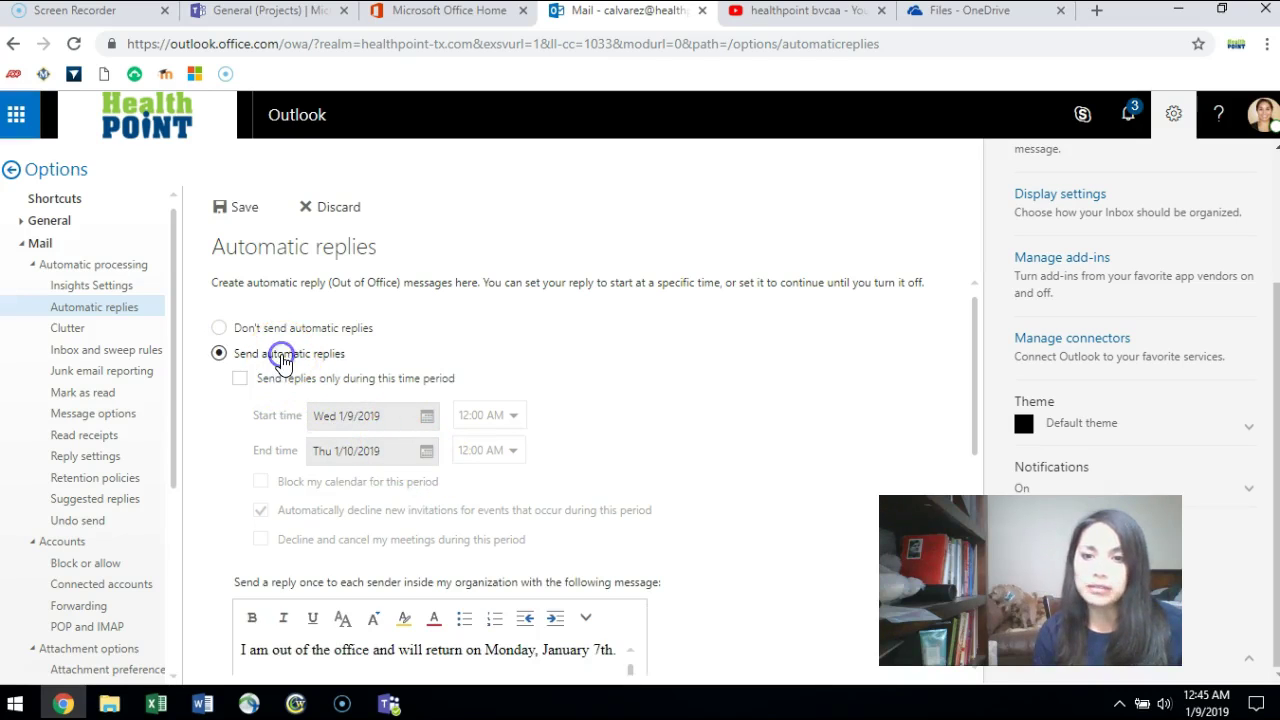
scroll(362, 475, "down", 2)
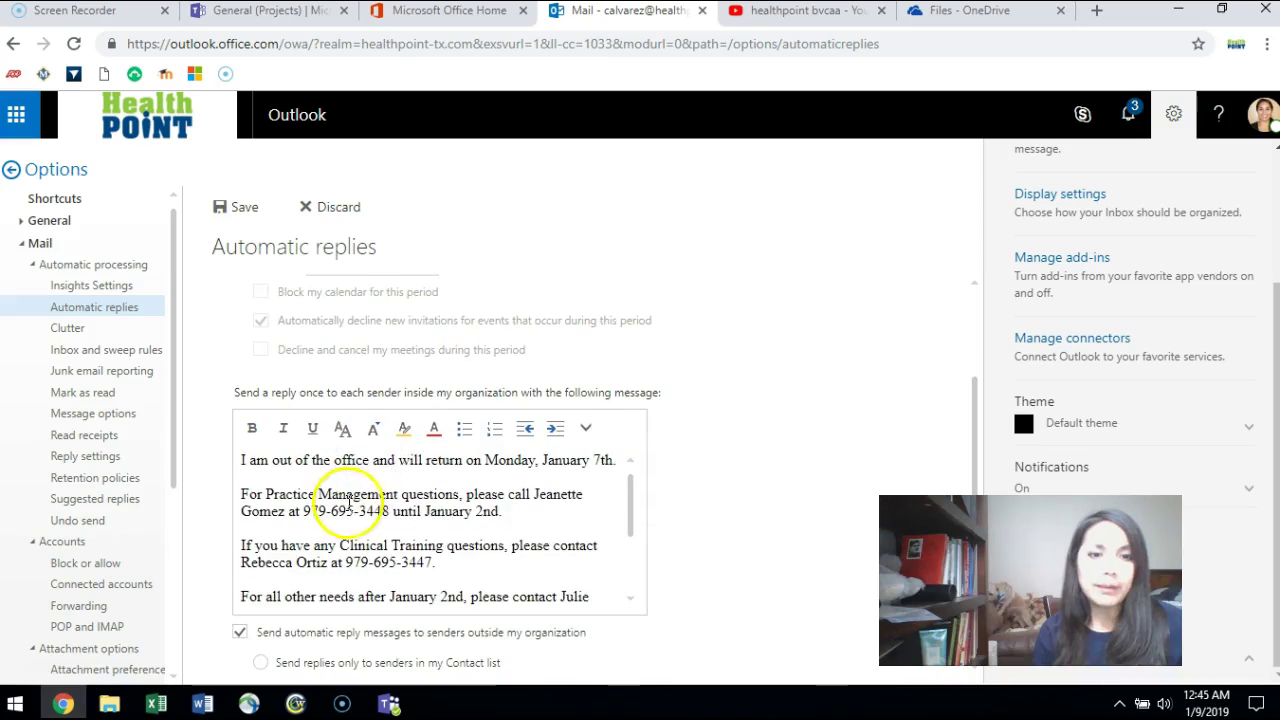
scroll(477, 548, "up", 1)
scroll(477, 548, "up", 1)
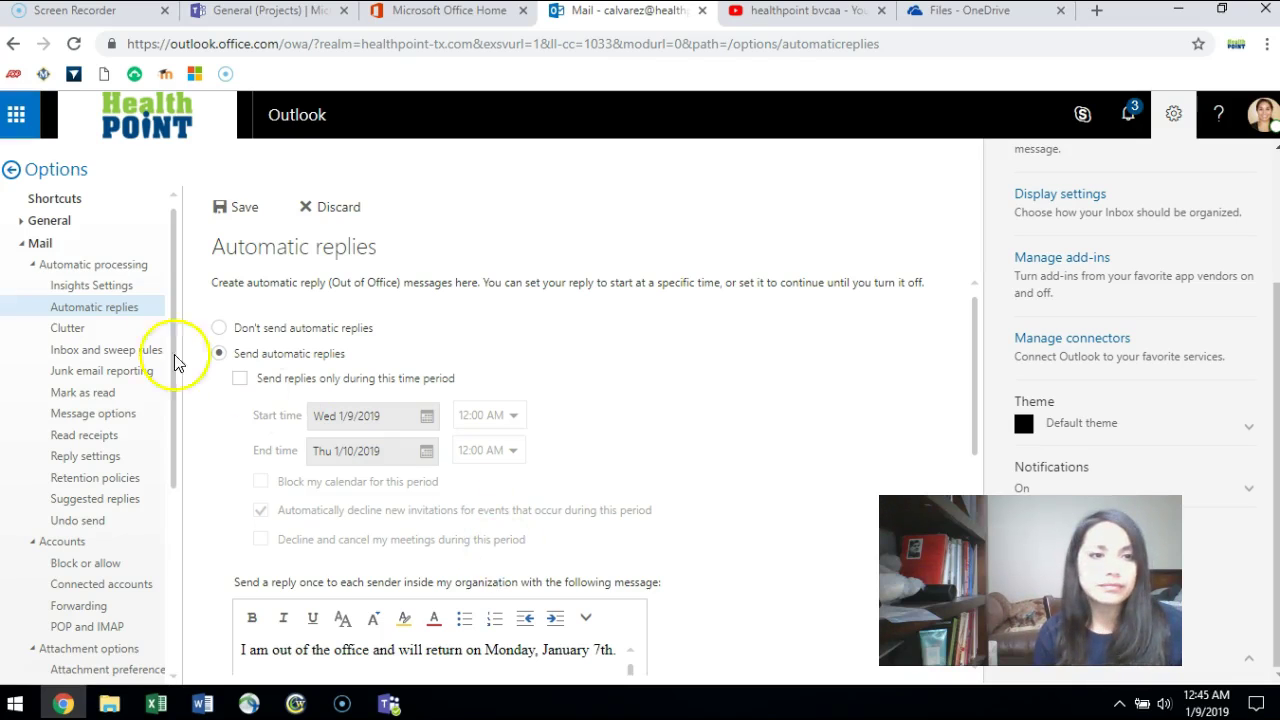
left_click(14, 176)
left_click(545, 450)
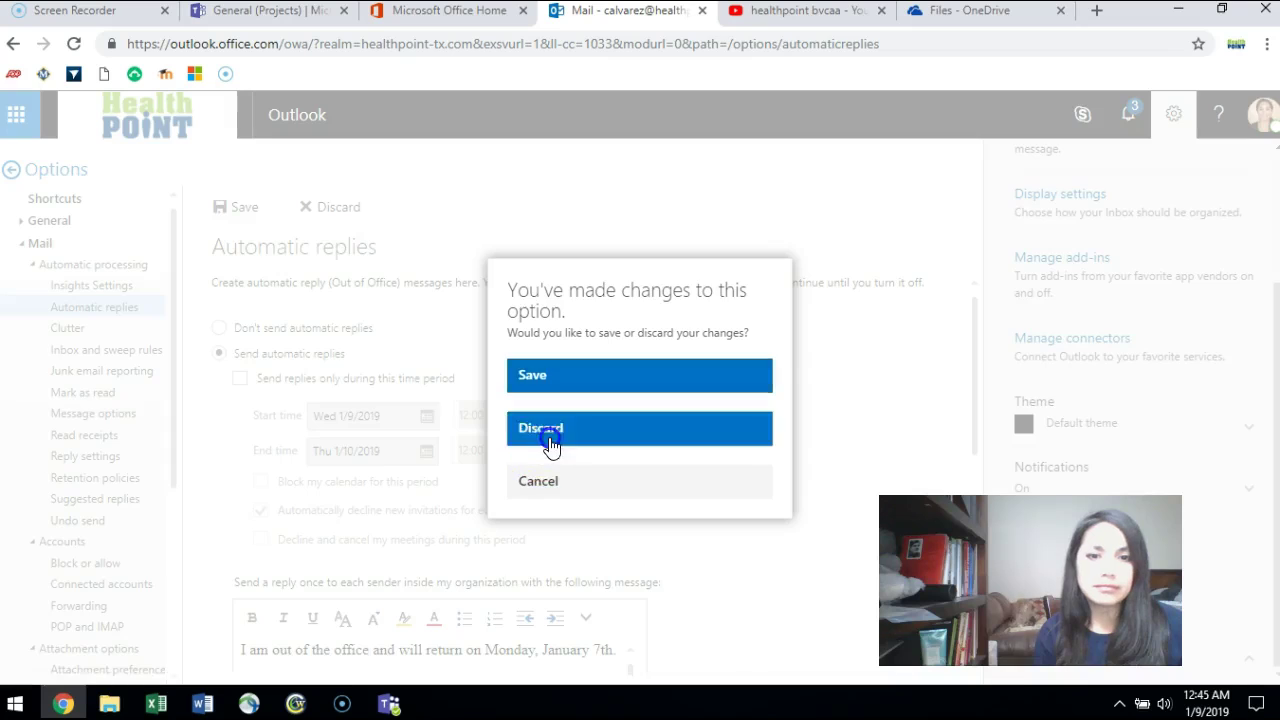